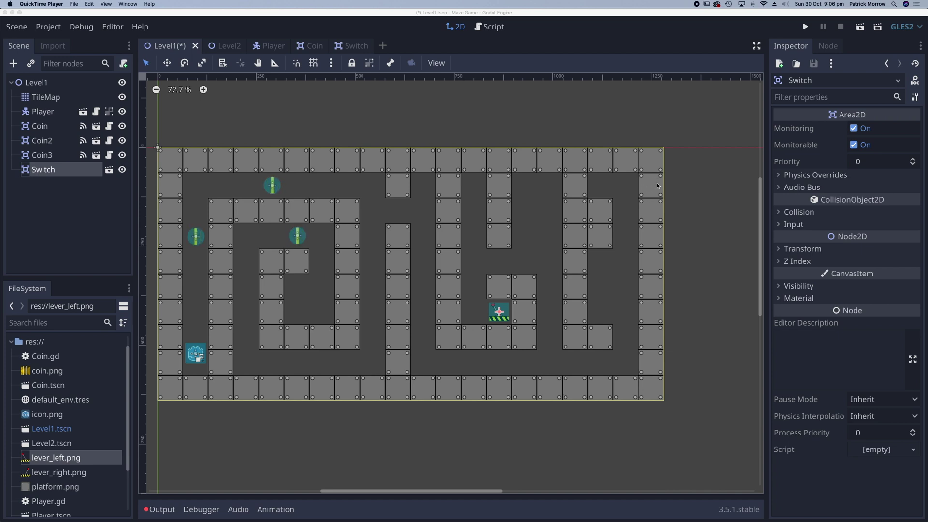
Erase the TileMap tile in the maze's right outer wall, directly below the top-right corner tile
click(55, 98)
click(55, 97)
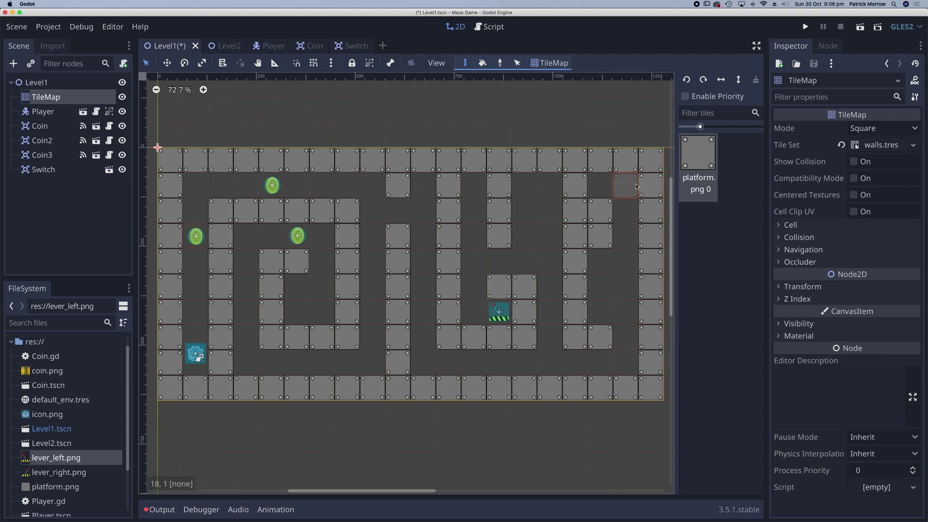
right_click(650, 186)
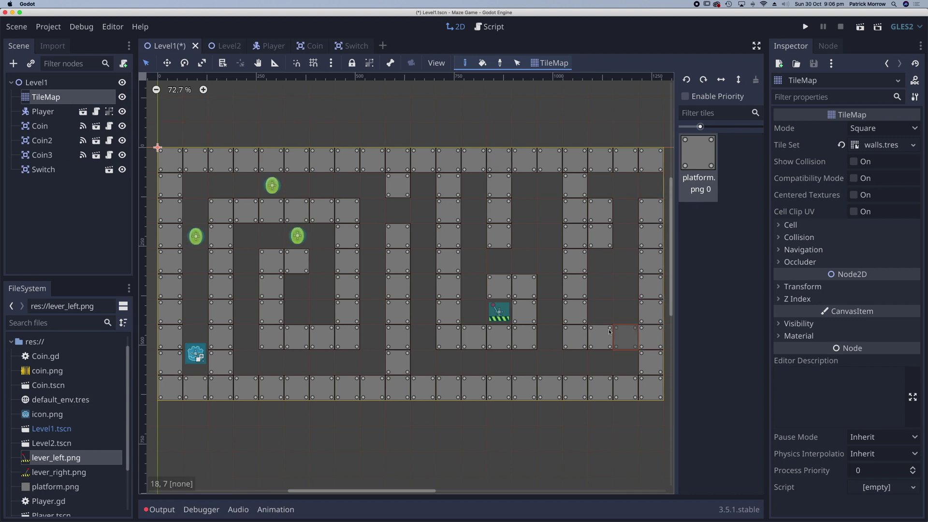
Add a StaticBody2D node under the Level1 root and name it Door
click(26, 84)
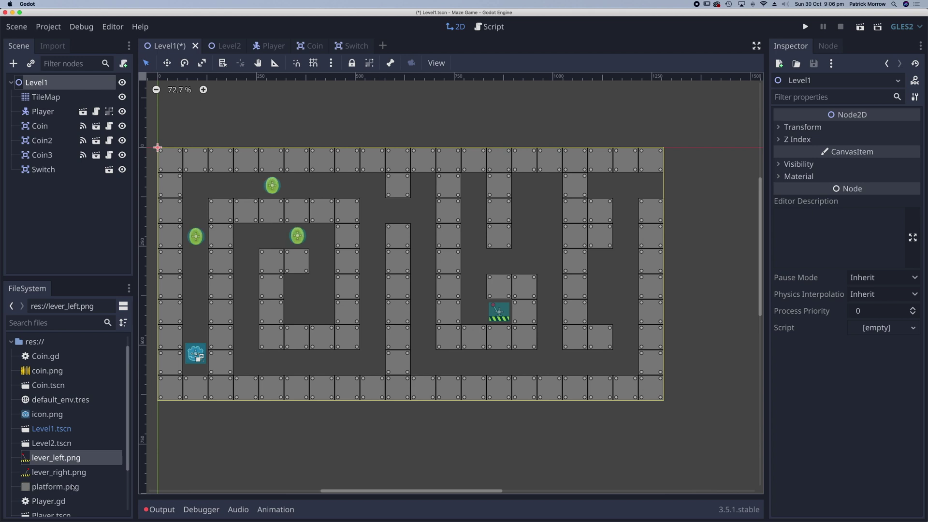
click(45, 488)
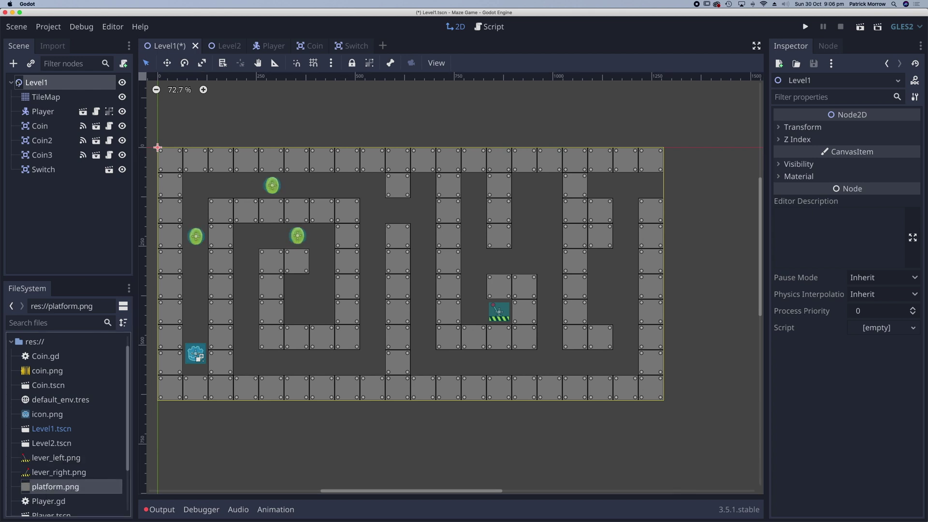
click(22, 83)
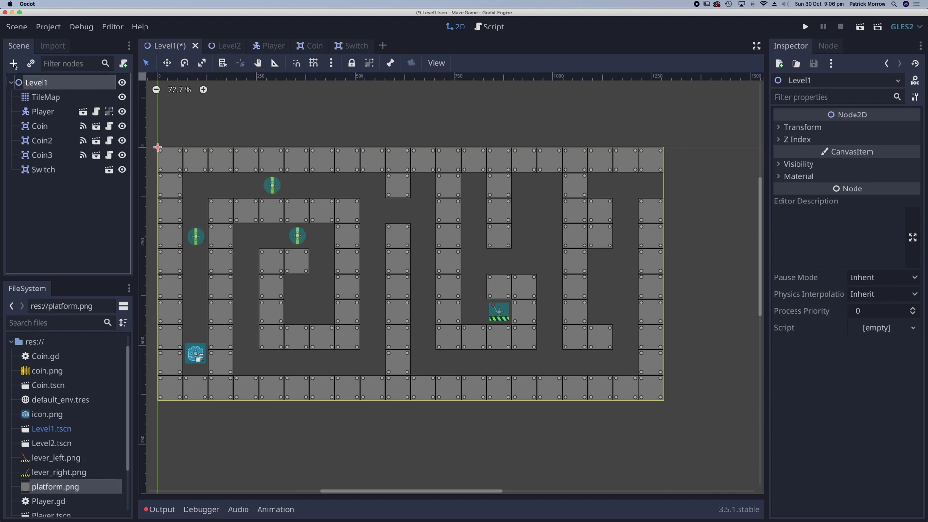
click(13, 64)
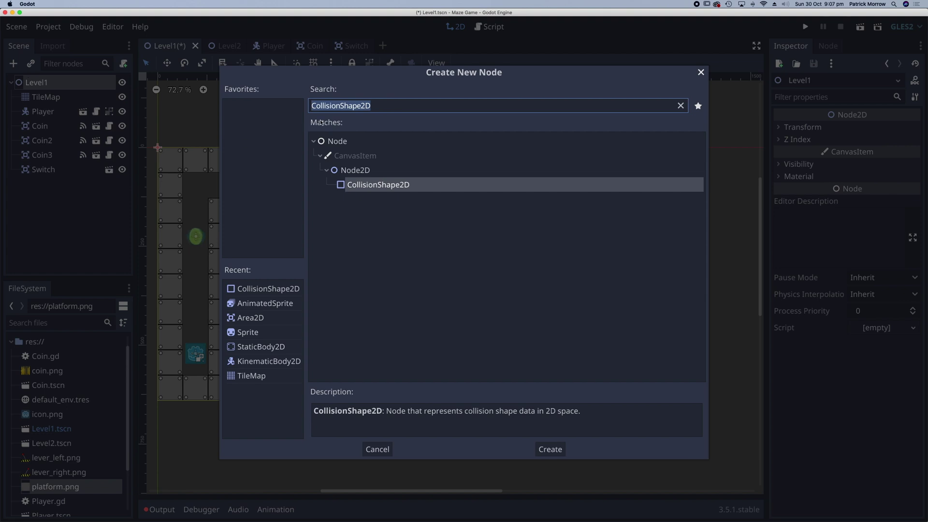
text(stat)
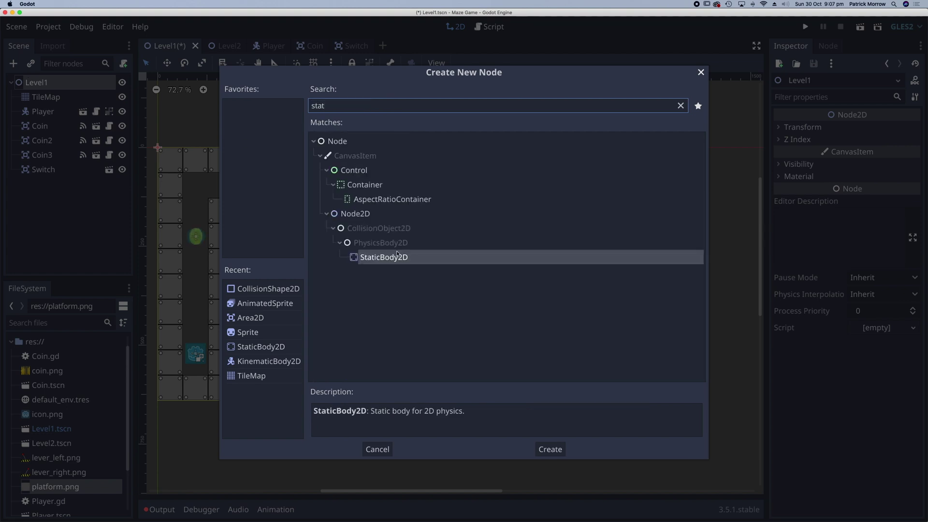
double_click(361, 258)
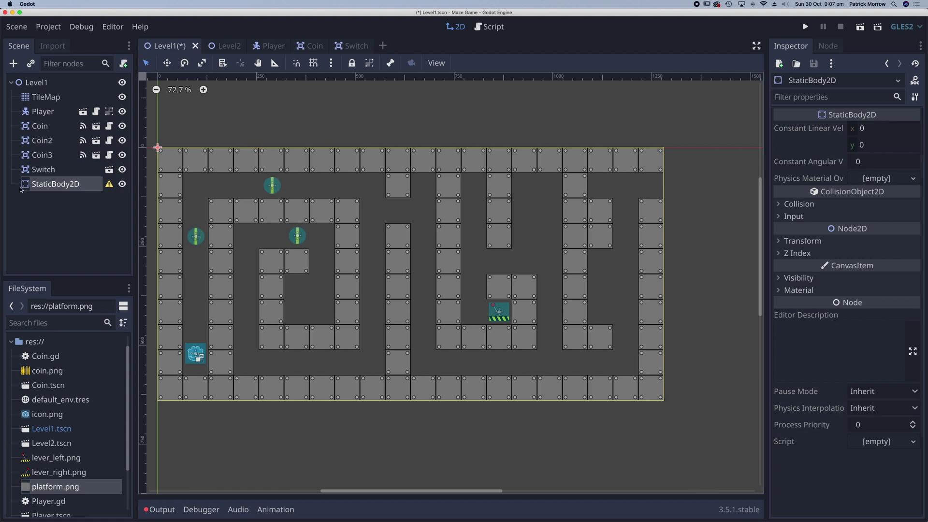
double_click(52, 184)
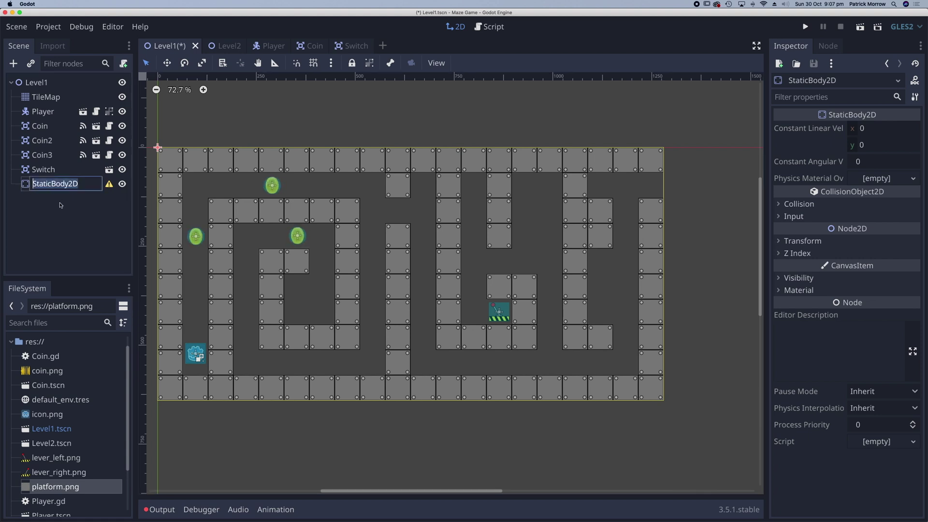
text(Door)
key(Return)
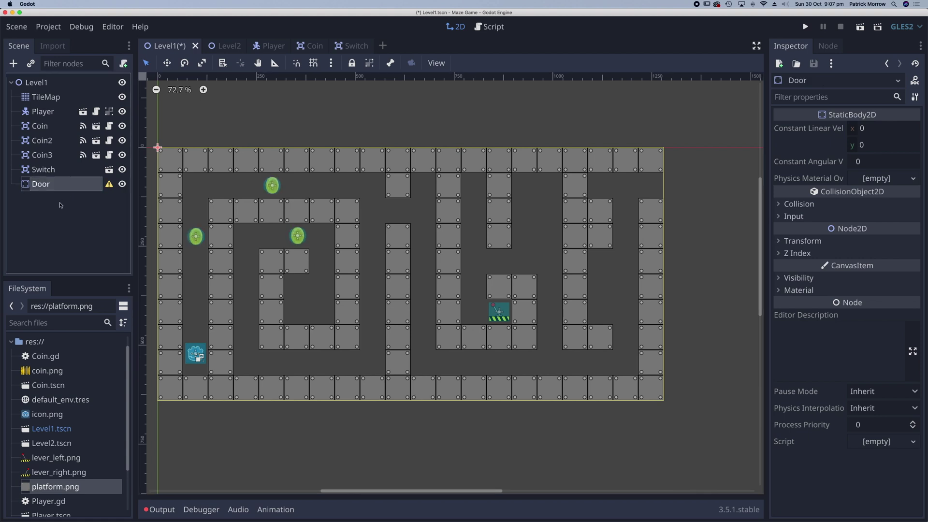
Add Sprite and CollisionShape2D child nodes to the Door, using platform.png as the sprite's texture
click(13, 64)
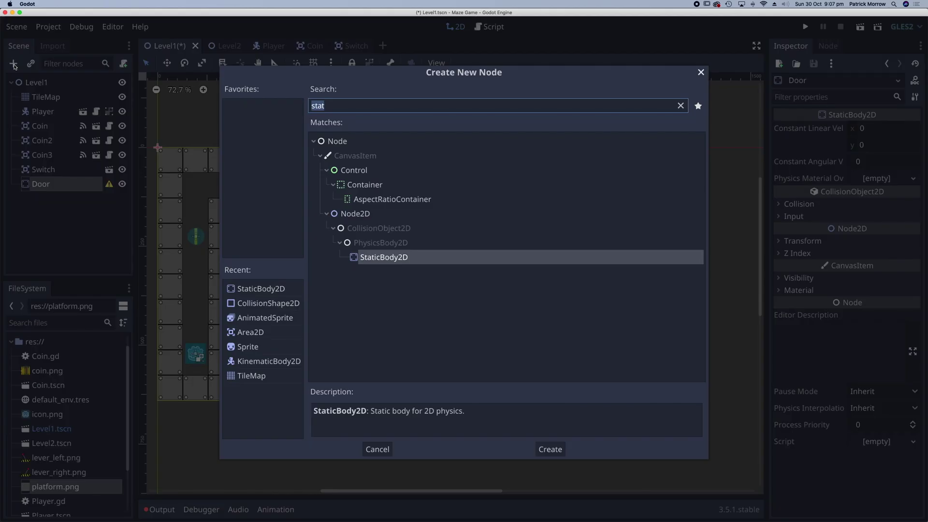
double_click(248, 347)
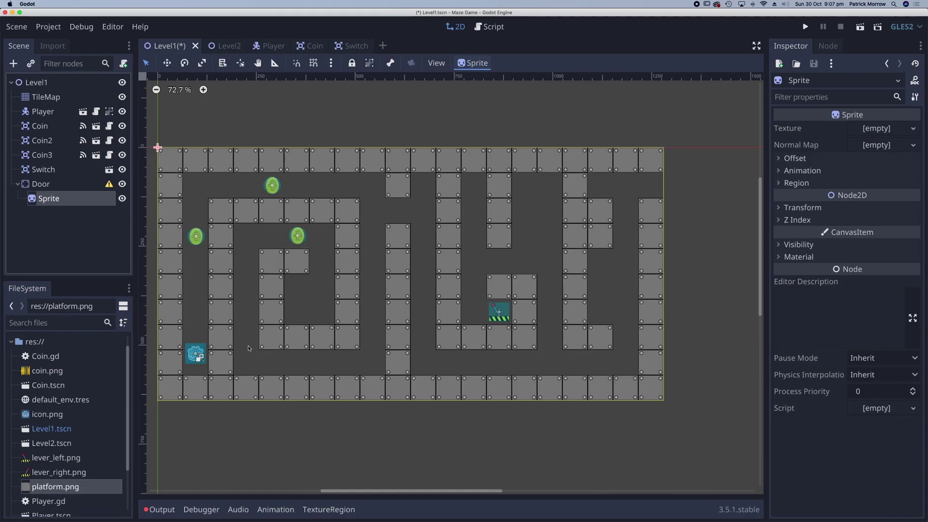
click(36, 183)
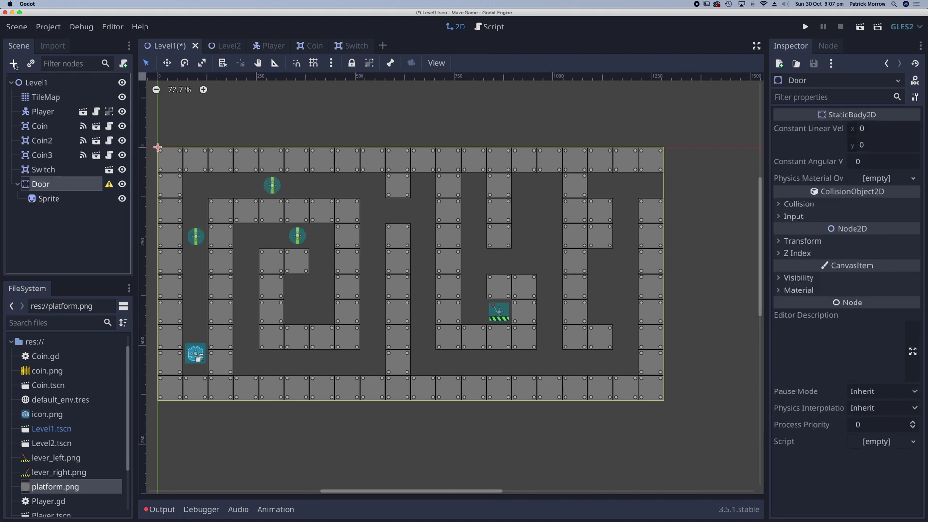
click(13, 63)
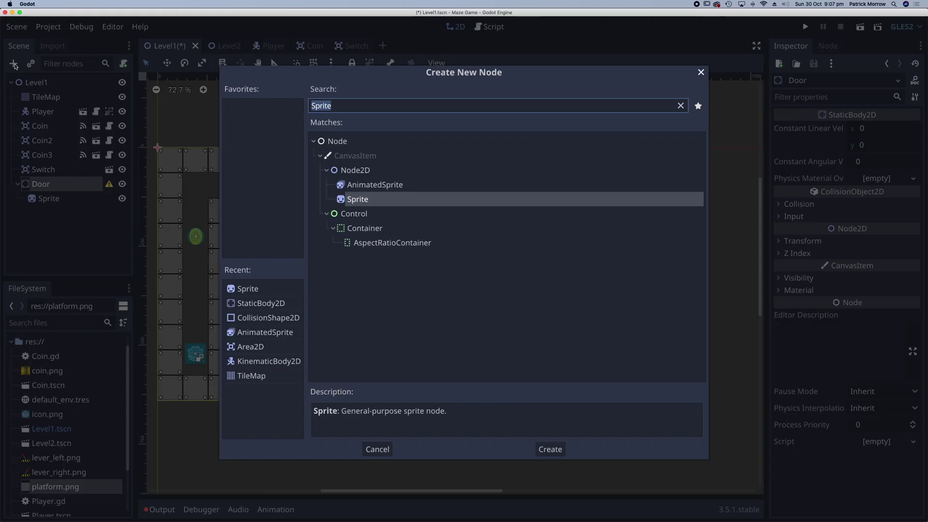
double_click(248, 318)
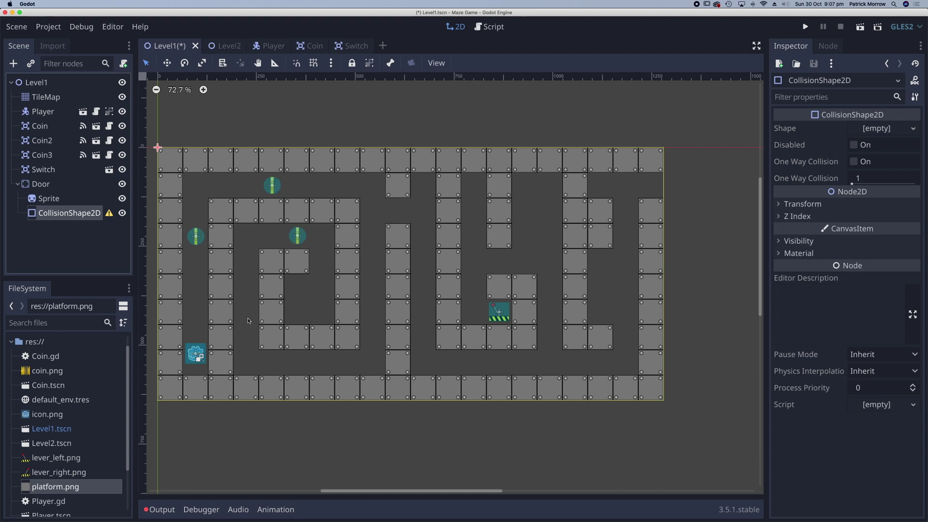
click(46, 198)
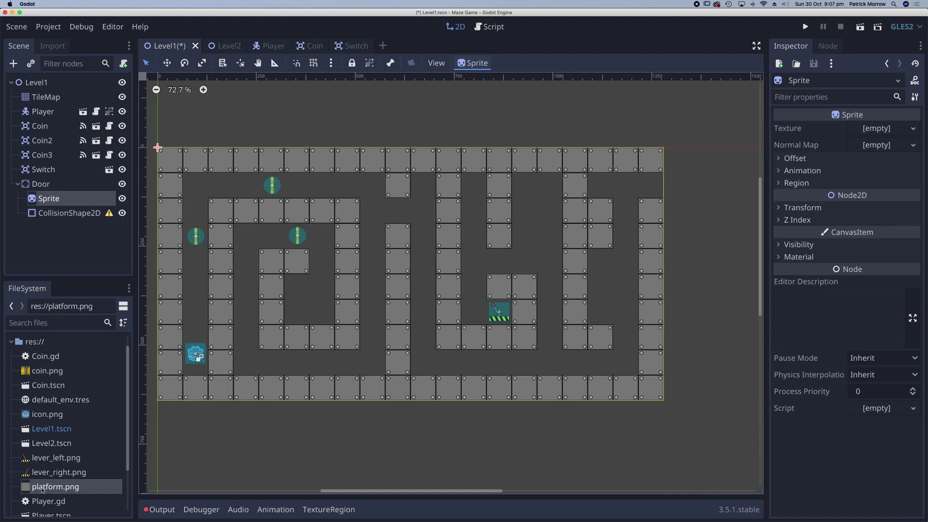
drag(46, 489, 866, 128)
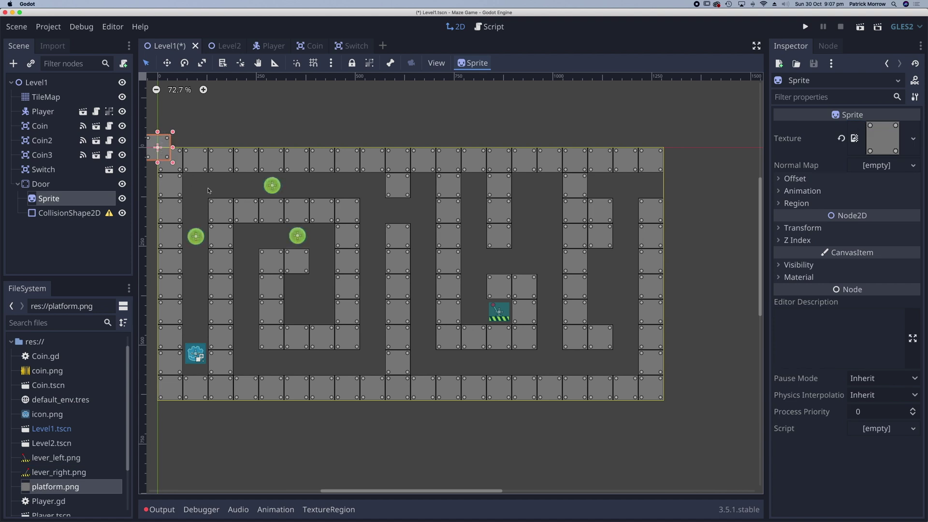
Give the Door's CollisionShape2D a new RectangleShape2D and resize it to cover the whole platform sprite
scroll(159, 152, up, 1)
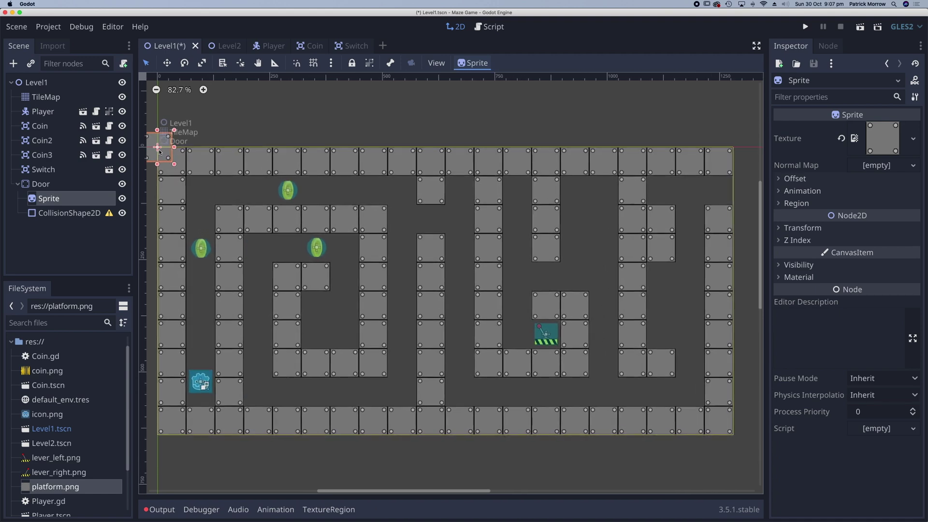
scroll(159, 152, up, 3)
middle_drag(230, 131, 472, 129)
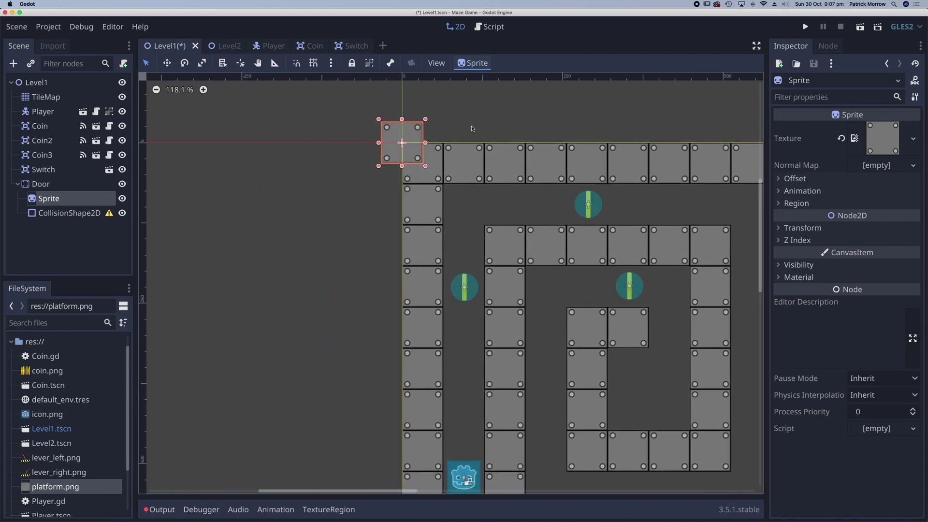
click(69, 214)
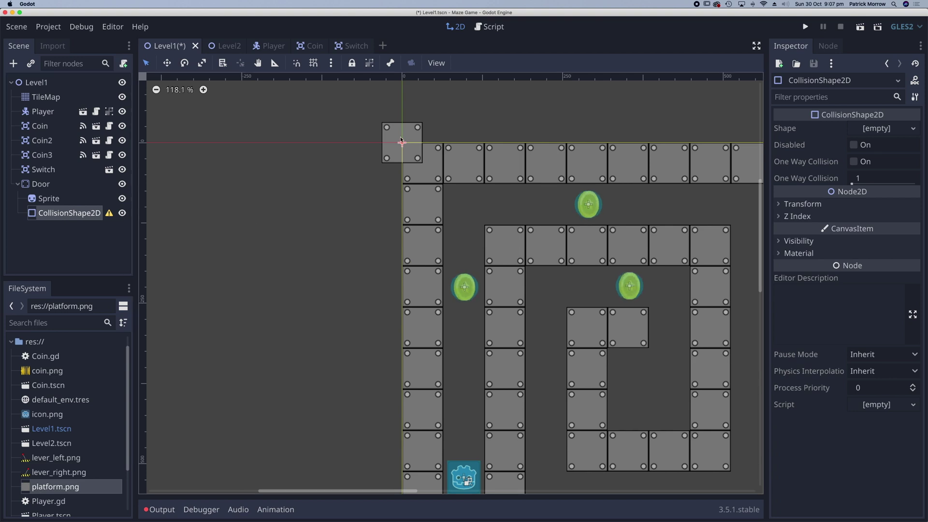
click(878, 129)
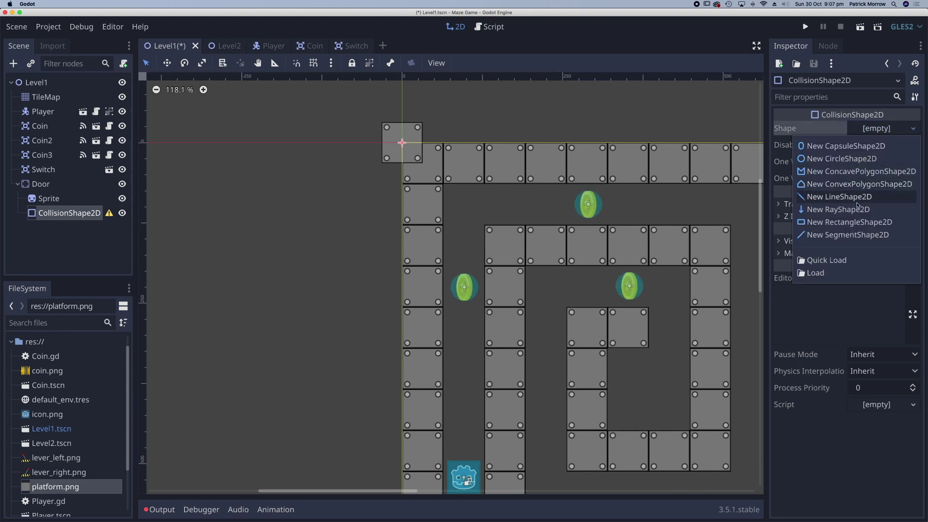
click(853, 223)
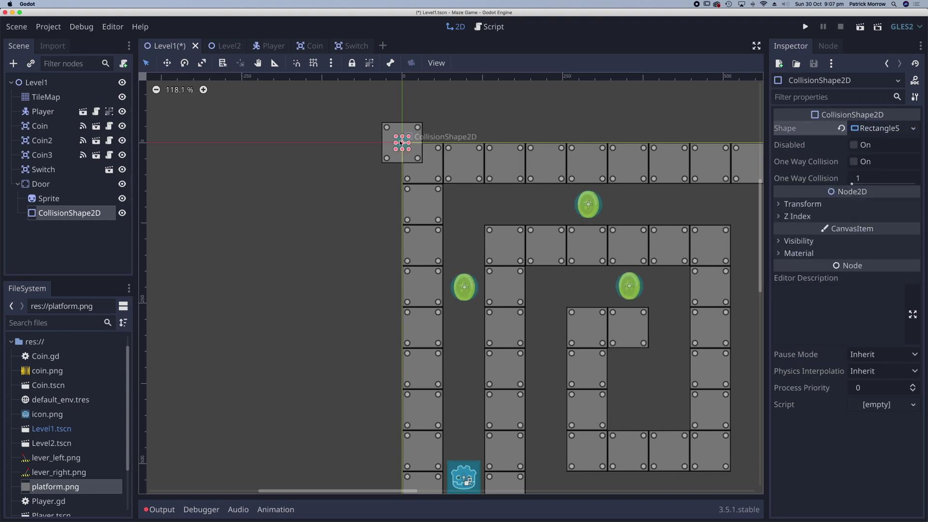
drag(417, 144, 422, 143)
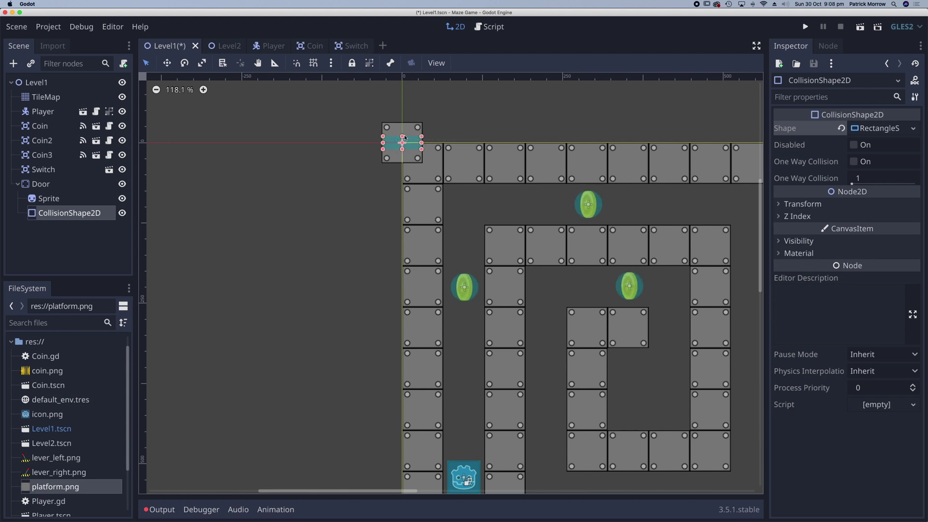
drag(402, 136, 402, 123)
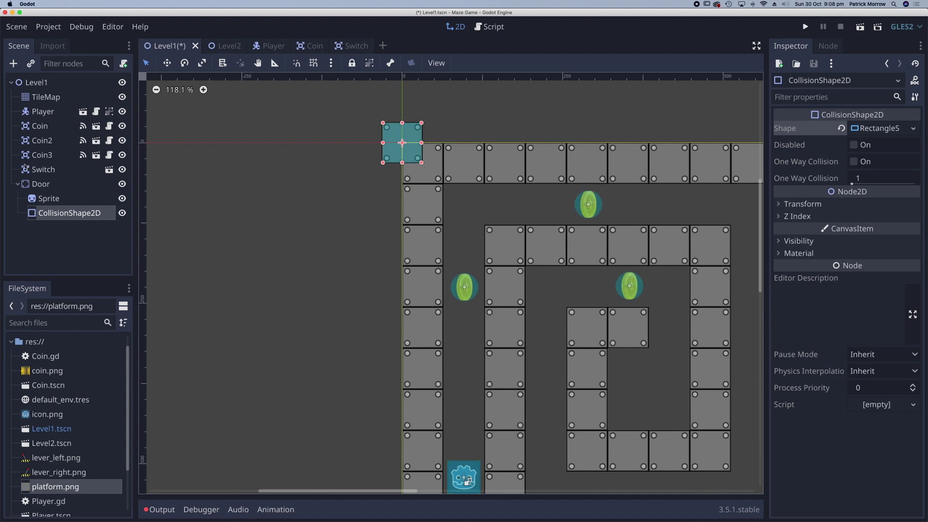
Make the Door's children non-selectable and move the Door into the gap in the maze's right outer wall
click(43, 189)
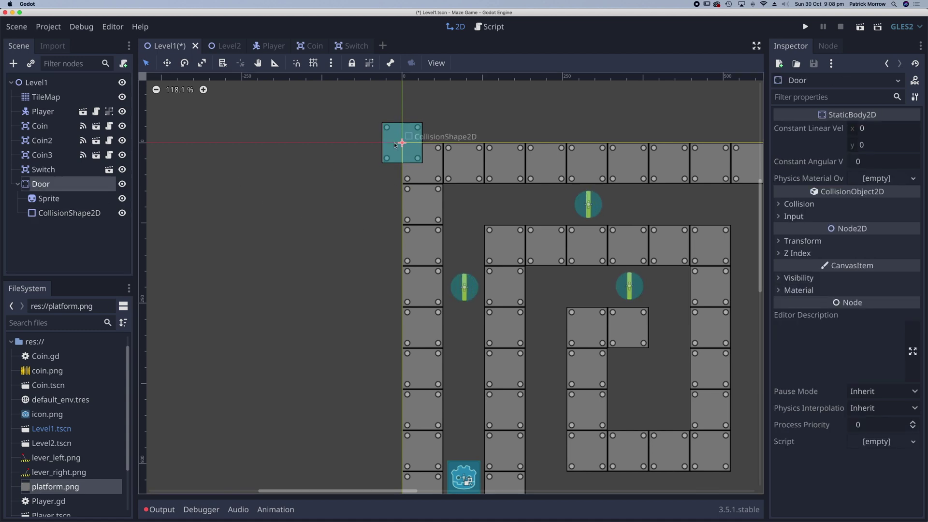
click(370, 64)
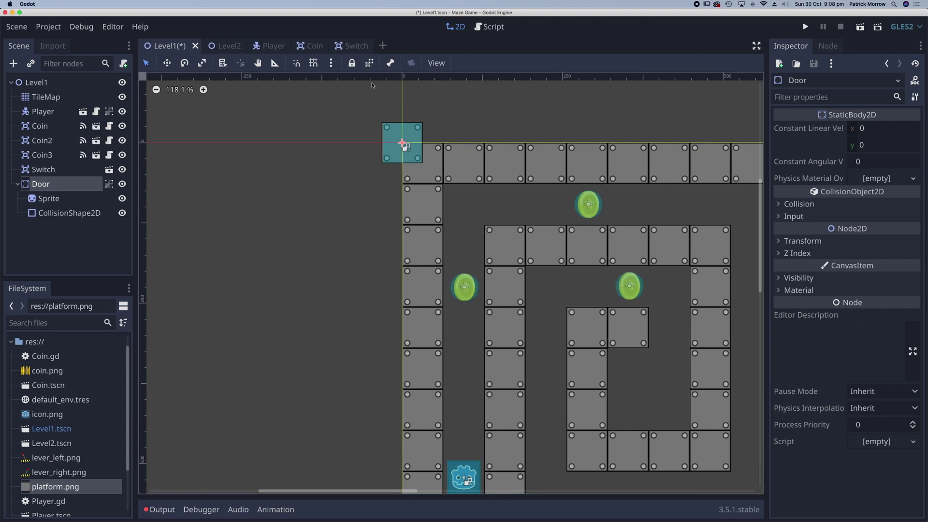
middle_drag(526, 209, 284, 201)
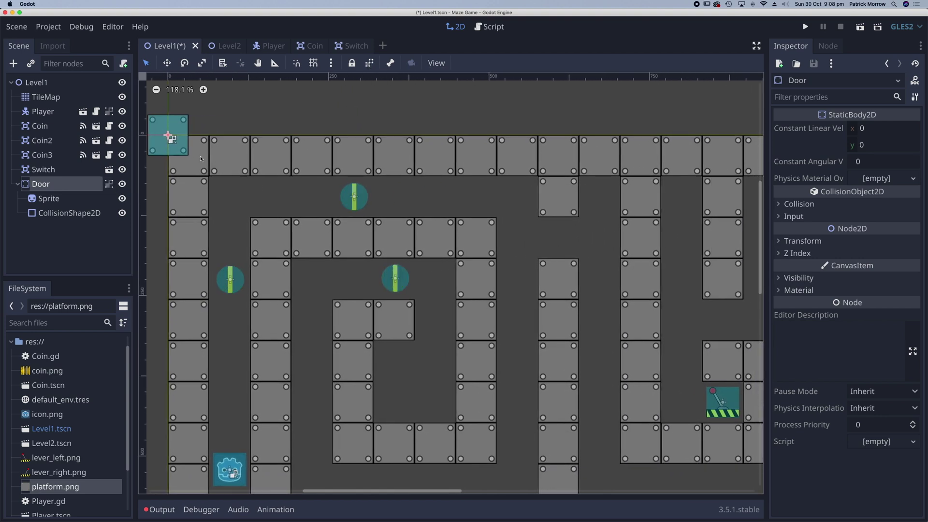
drag(175, 137, 675, 204)
middle_drag(676, 204, 303, 173)
drag(303, 177, 603, 188)
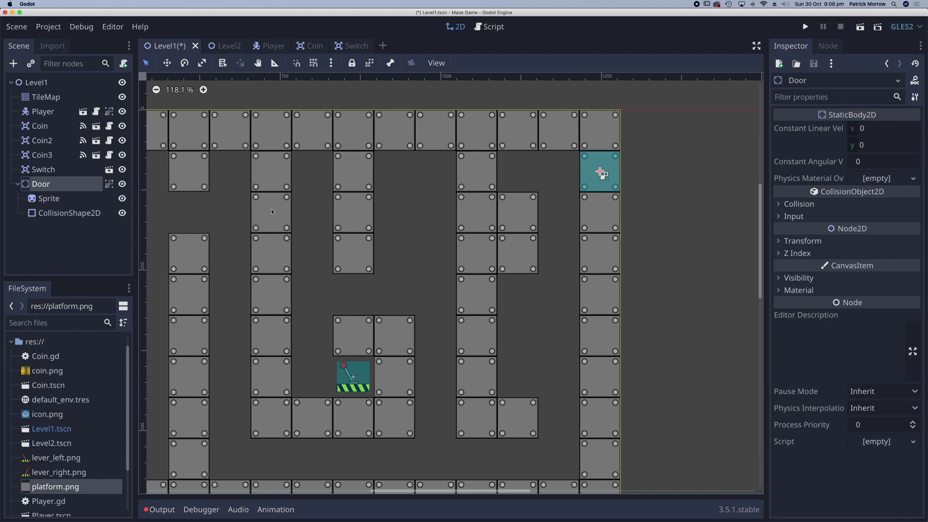
Tint the Door's sprite green with Modulate RGB 132, 194, 153, hiding the collision shape only while choosing the colour
click(122, 213)
click(38, 199)
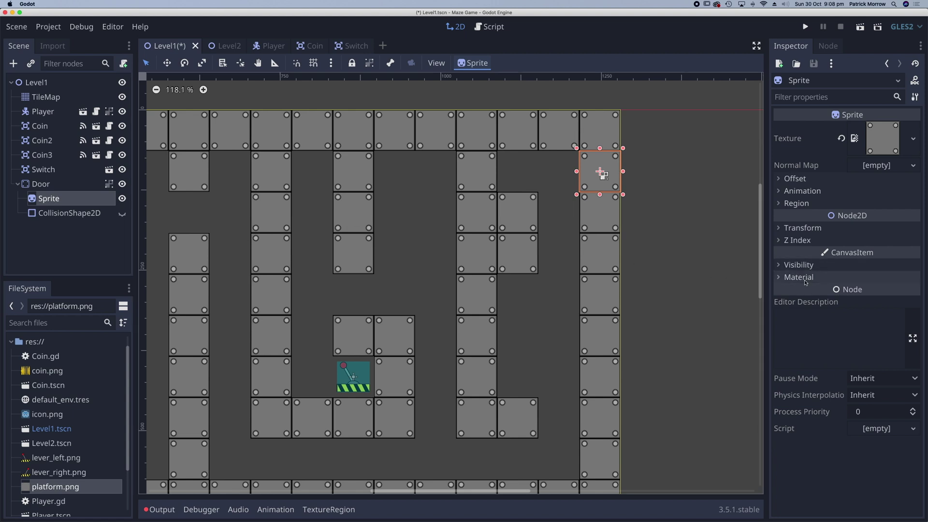
click(779, 266)
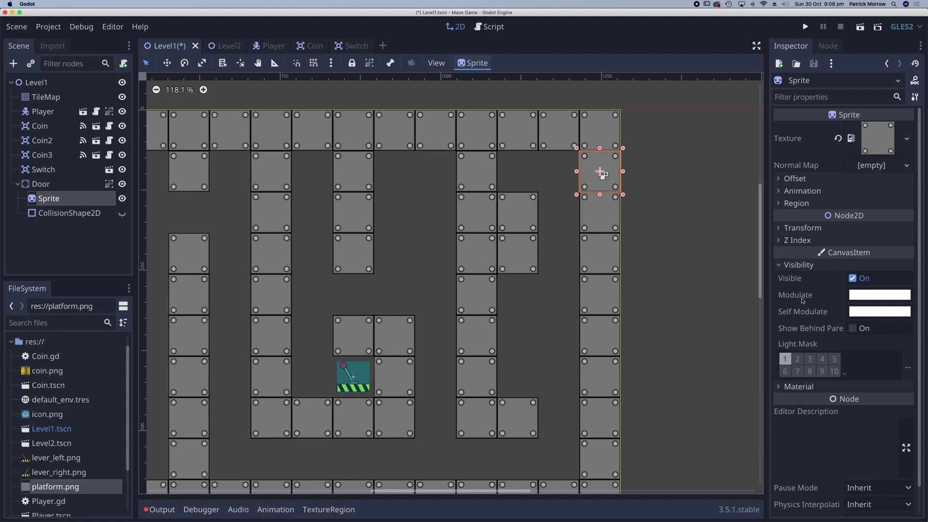
click(865, 299)
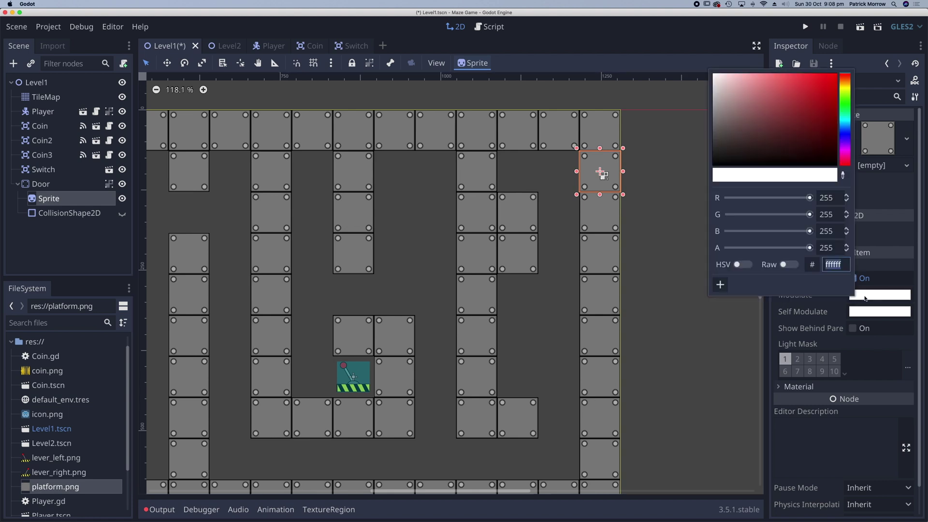
click(778, 130)
drag(780, 119, 748, 92)
click(844, 110)
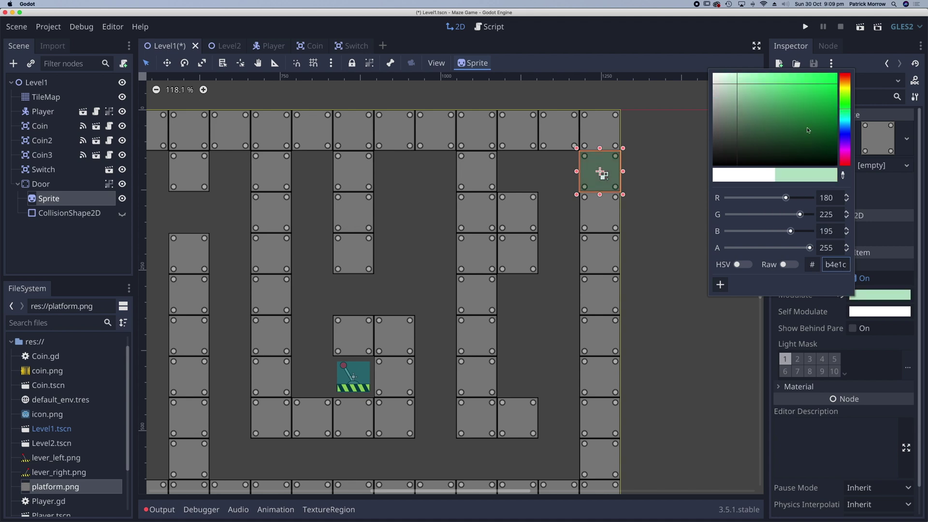
drag(763, 107, 753, 101)
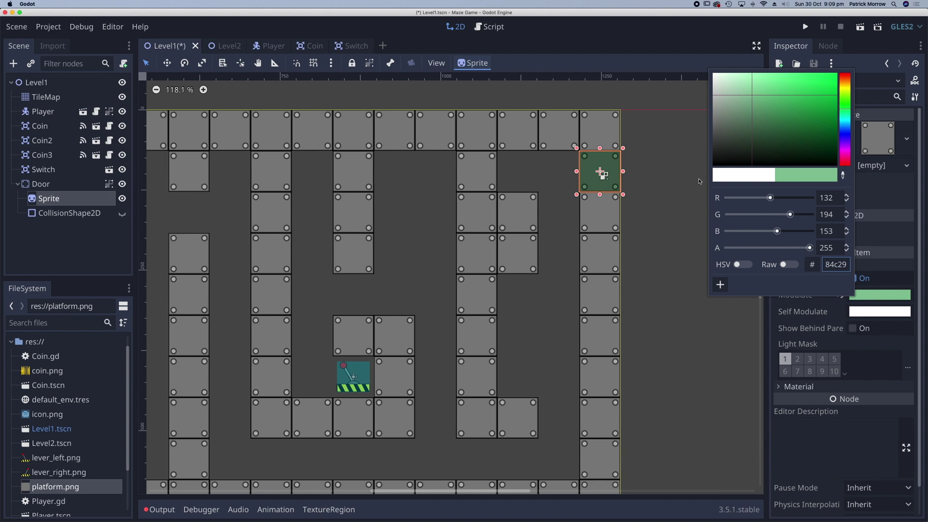
click(663, 223)
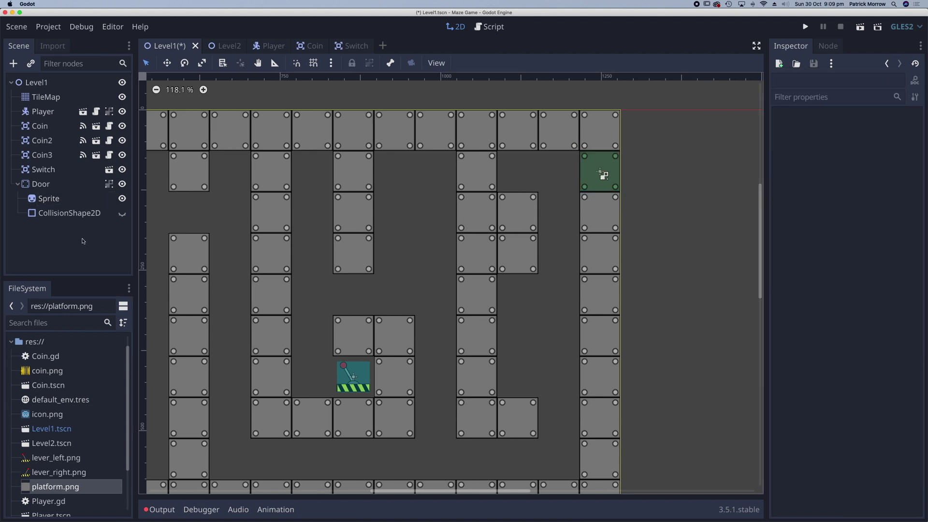
click(122, 213)
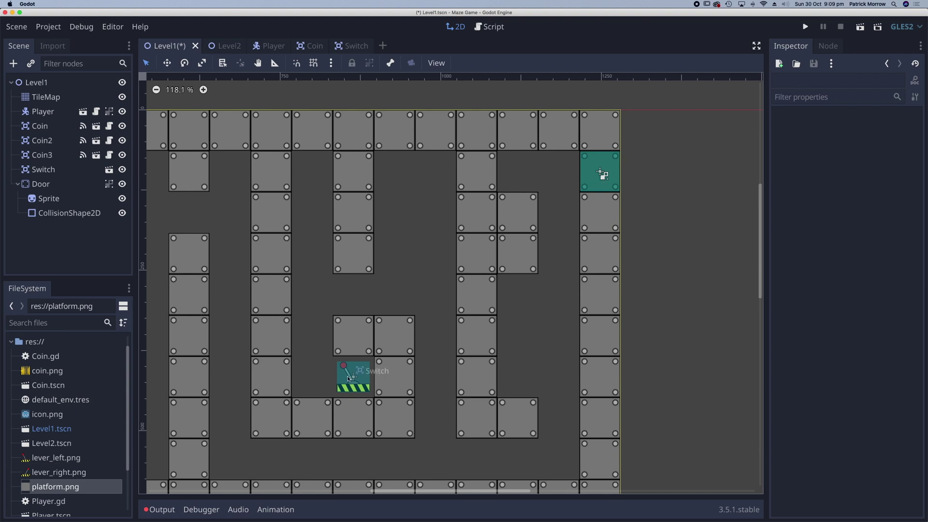
Add an AnimationPlayer child node to the Door
click(33, 184)
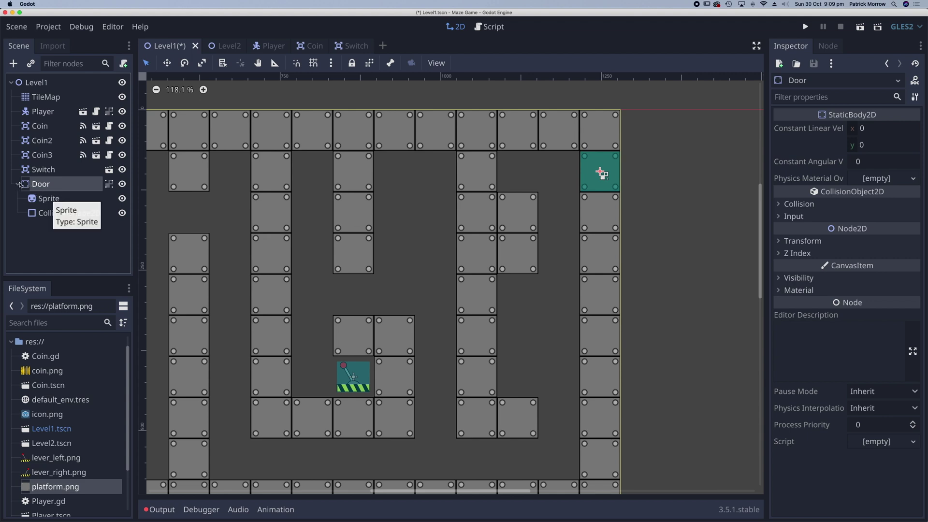
click(13, 63)
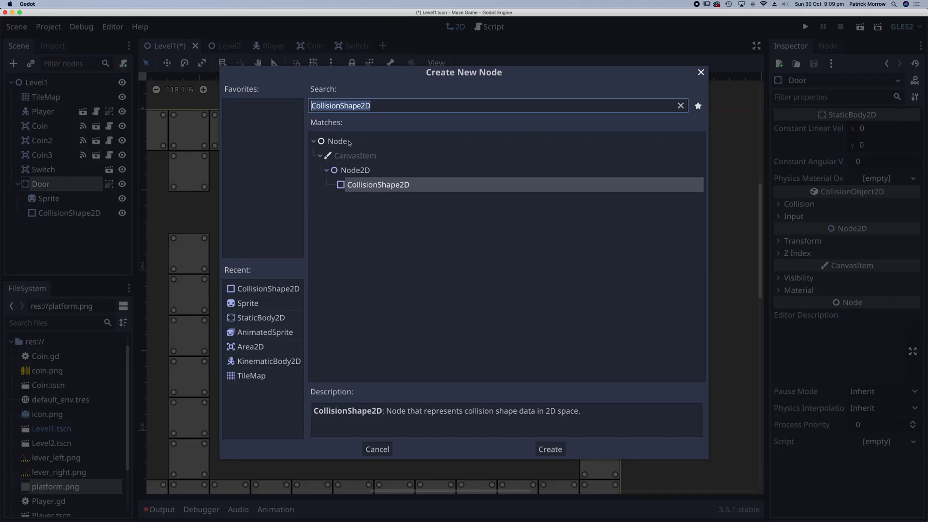
text(anima)
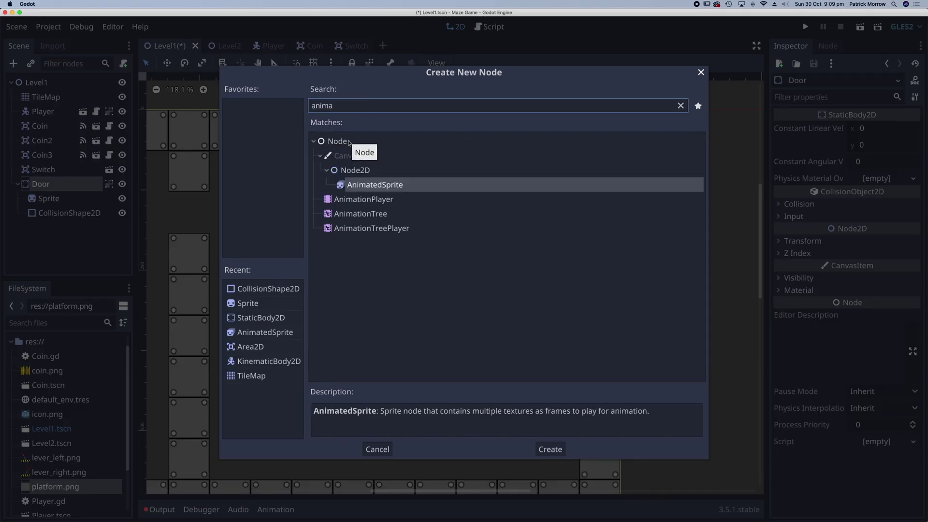
double_click(333, 202)
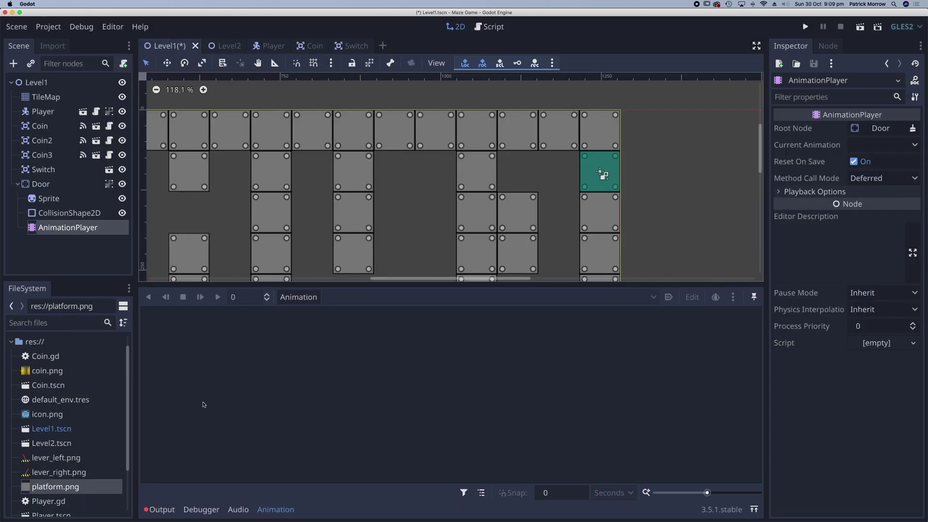
Create a new animation named SlideUp in the Door's AnimationPlayer
click(297, 297)
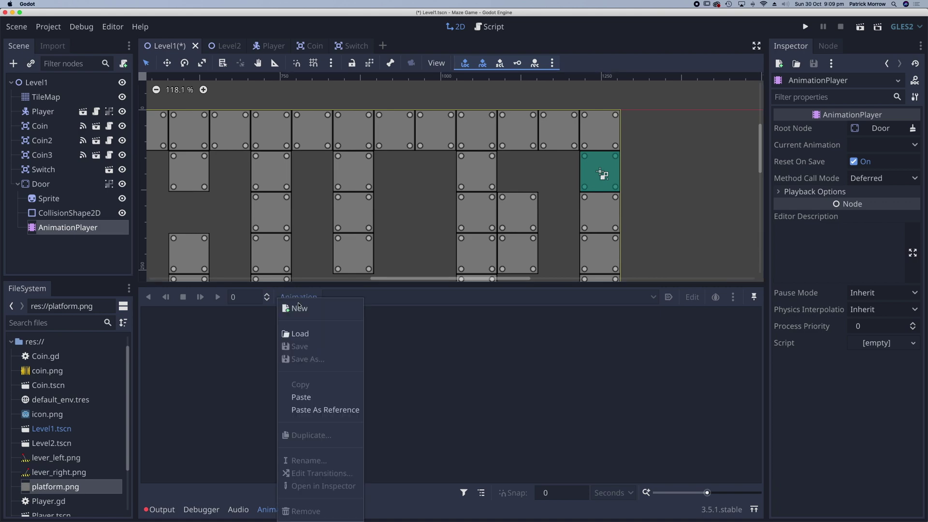
click(293, 309)
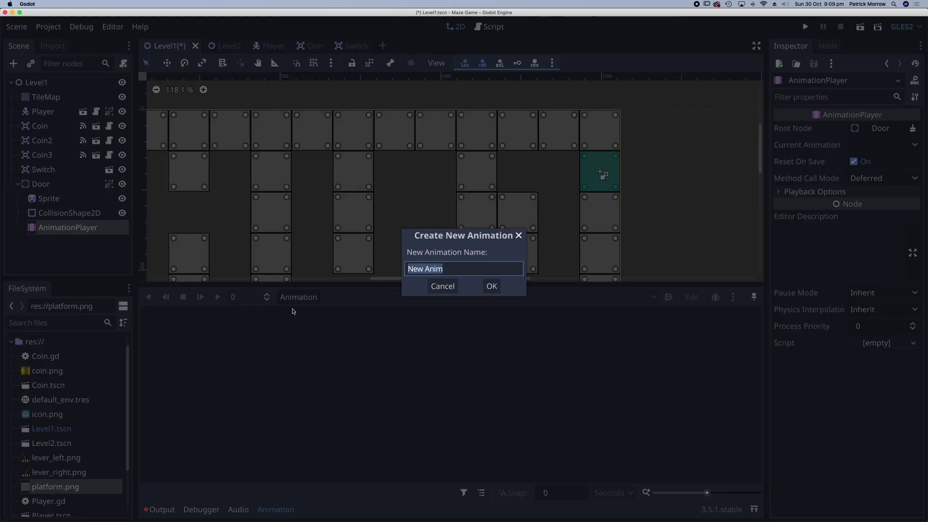
text(SlideUp)
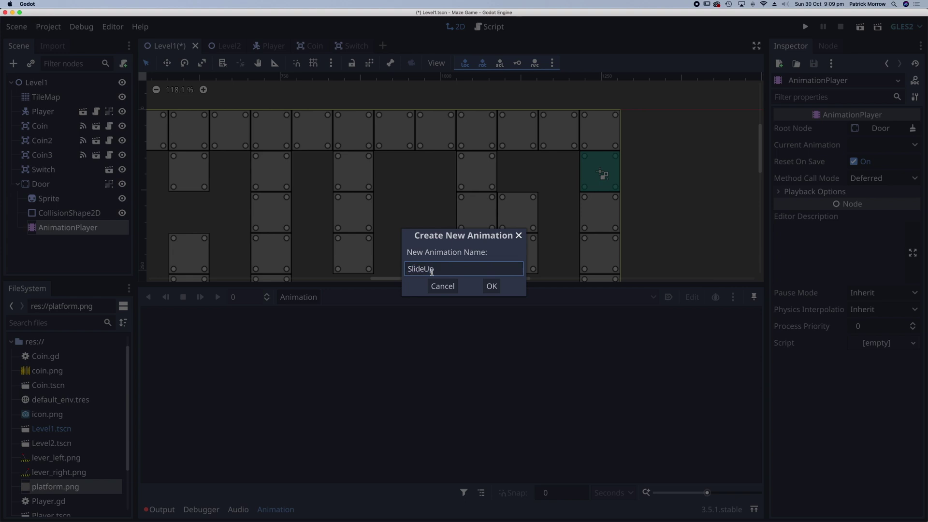
key(Return)
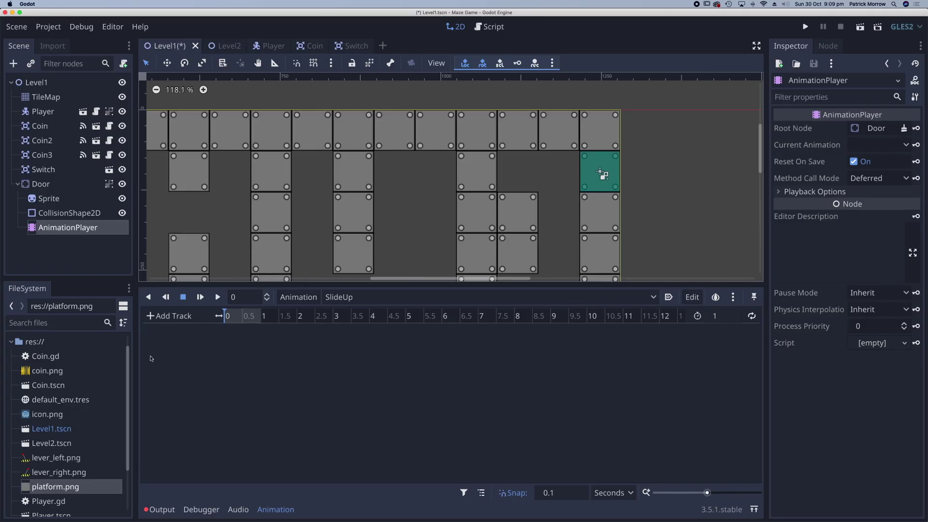
Add a property track to the SlideUp animation that animates the Door node's position
click(164, 317)
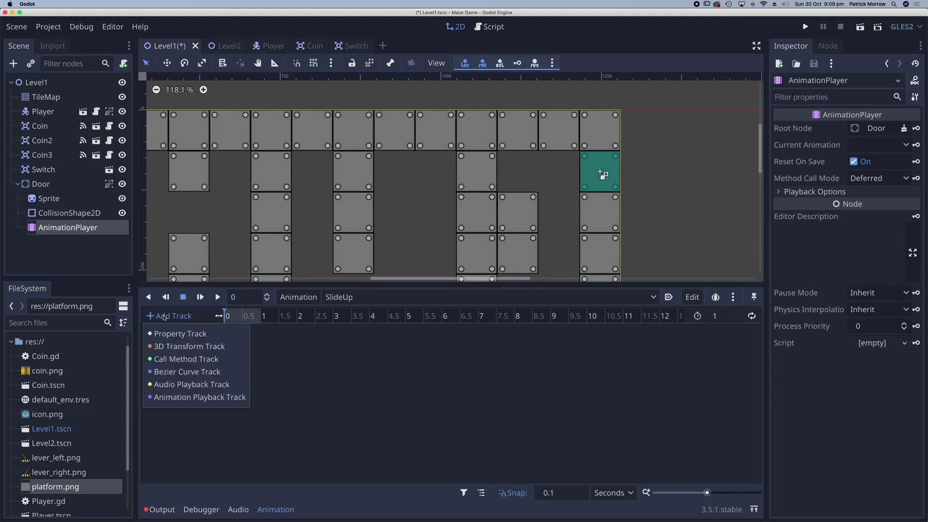
click(179, 335)
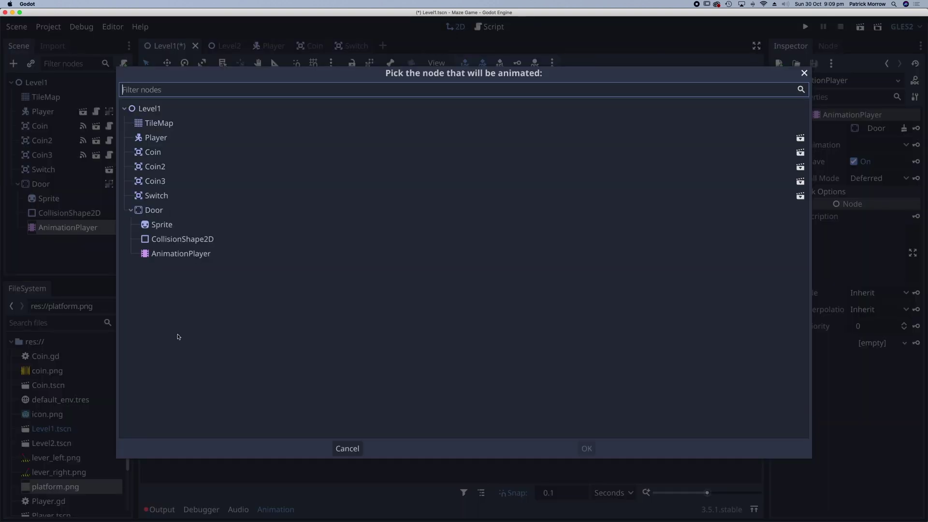
click(154, 211)
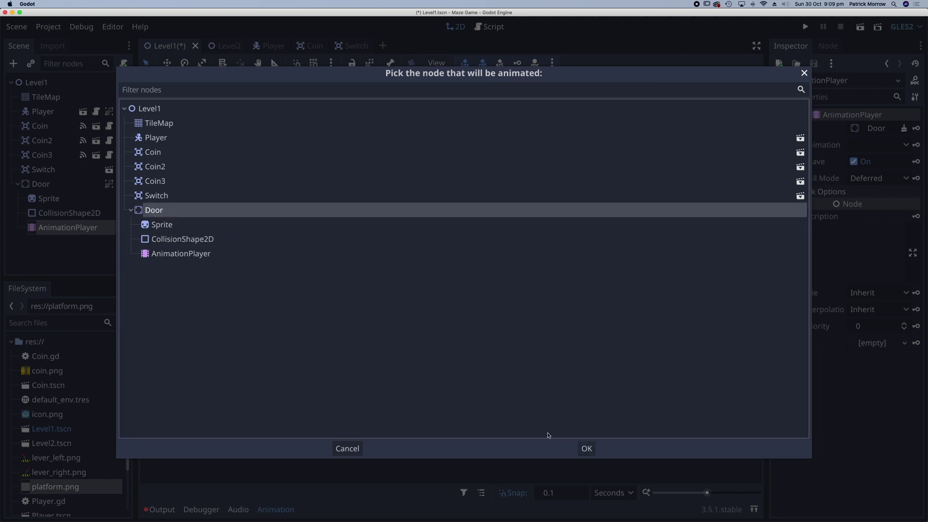
click(586, 448)
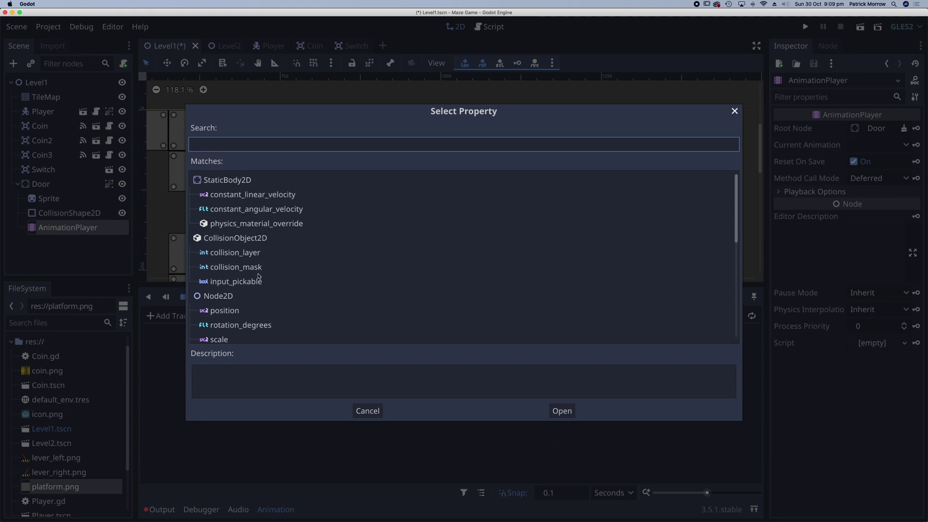
click(230, 312)
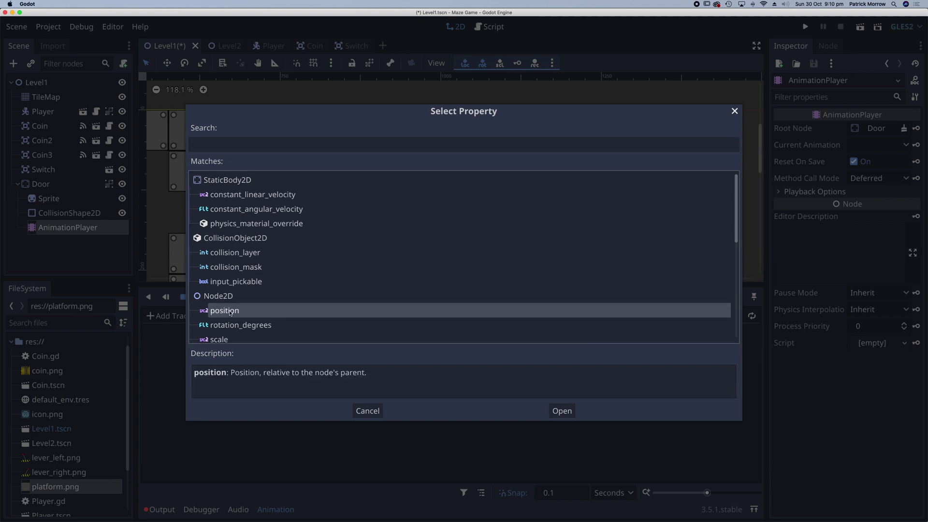
click(562, 411)
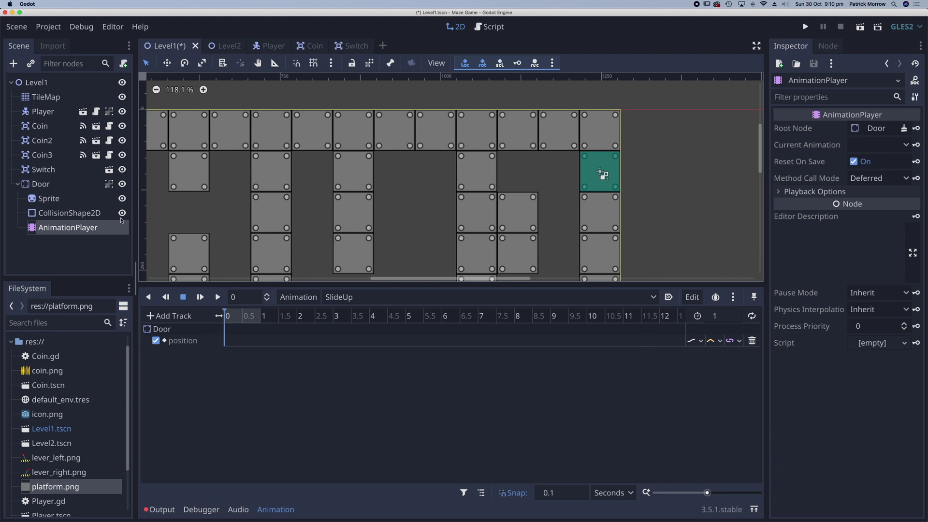
Insert a position keyframe for the Door at 0 seconds, using its current transform
click(39, 185)
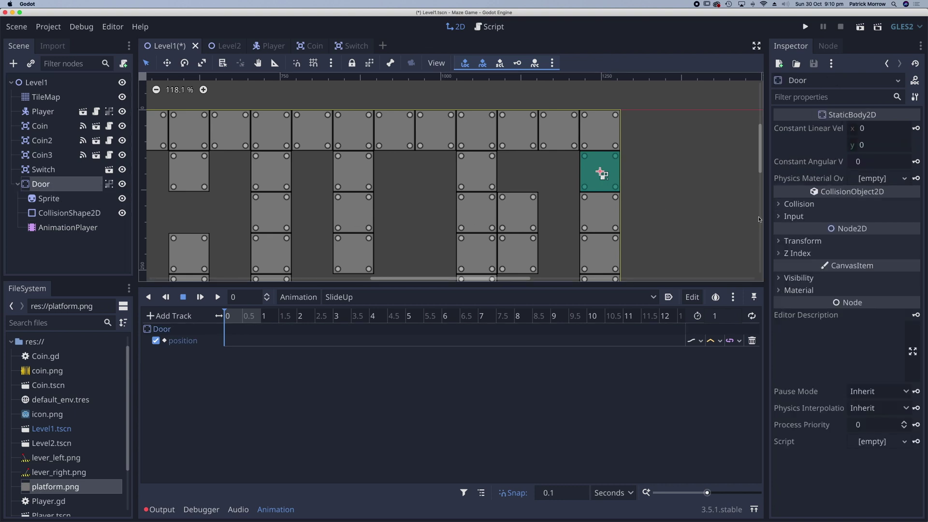
click(781, 242)
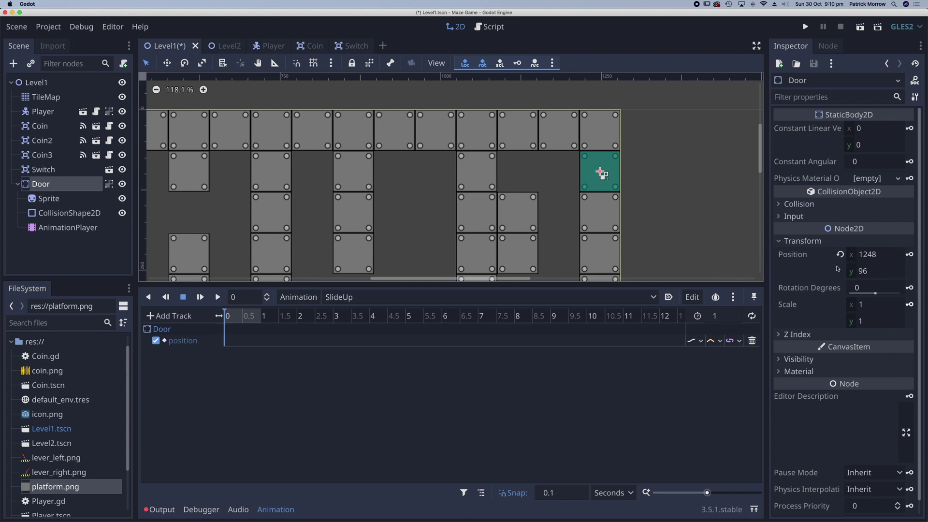
click(910, 255)
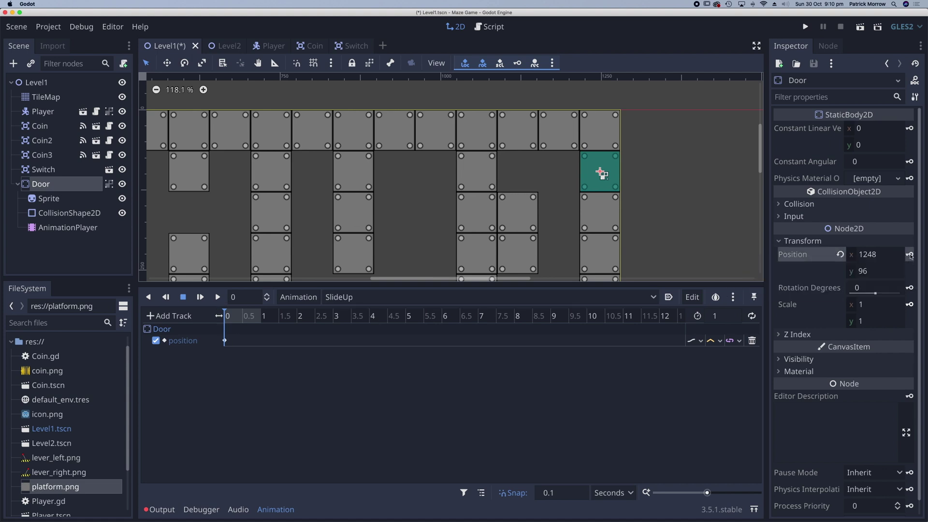
At 1 second, set the Door's y position to 32 and keyframe it, then scrub the animation back to 0
click(262, 316)
drag(870, 273, 871, 274)
key(super+a)
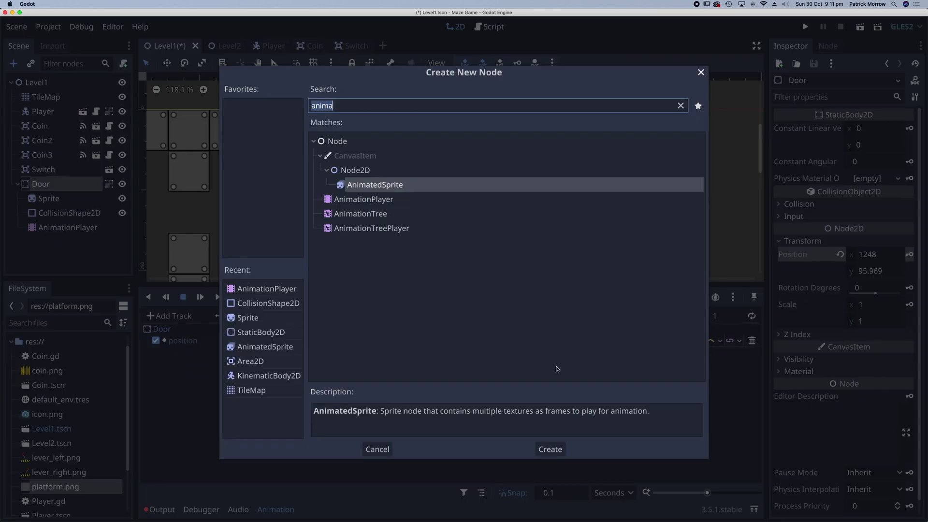
click(376, 447)
click(877, 273)
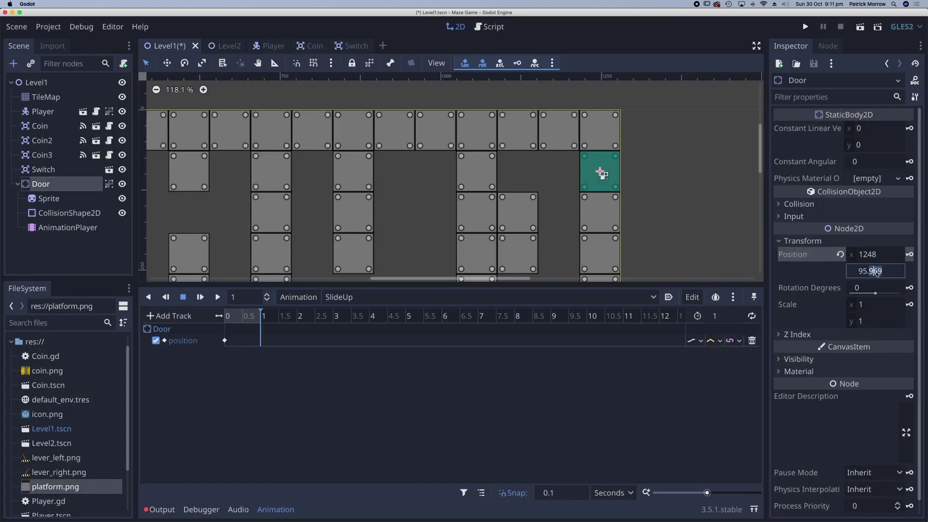
key(BackSpace)
key(BackSpace)
key(BackSpace)
key(BackSpace)
text(32)
key(Return)
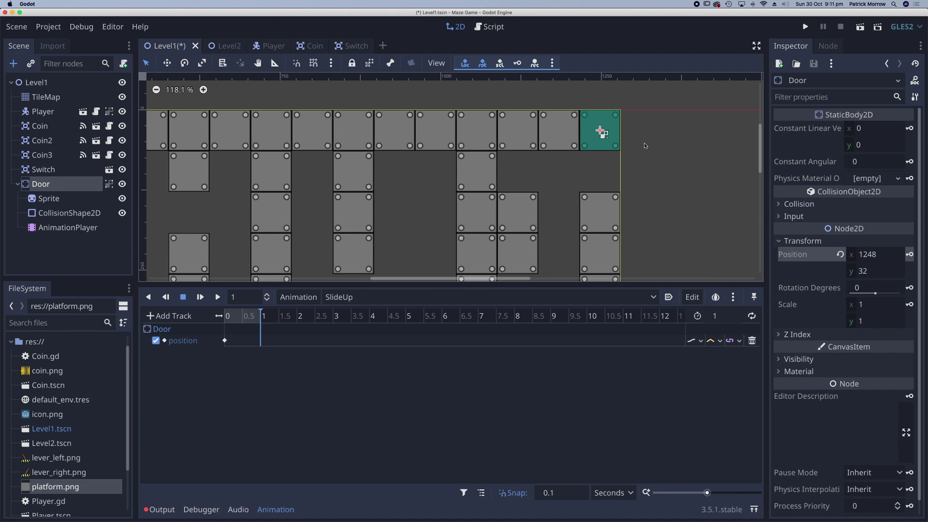
click(911, 255)
drag(260, 313, 217, 311)
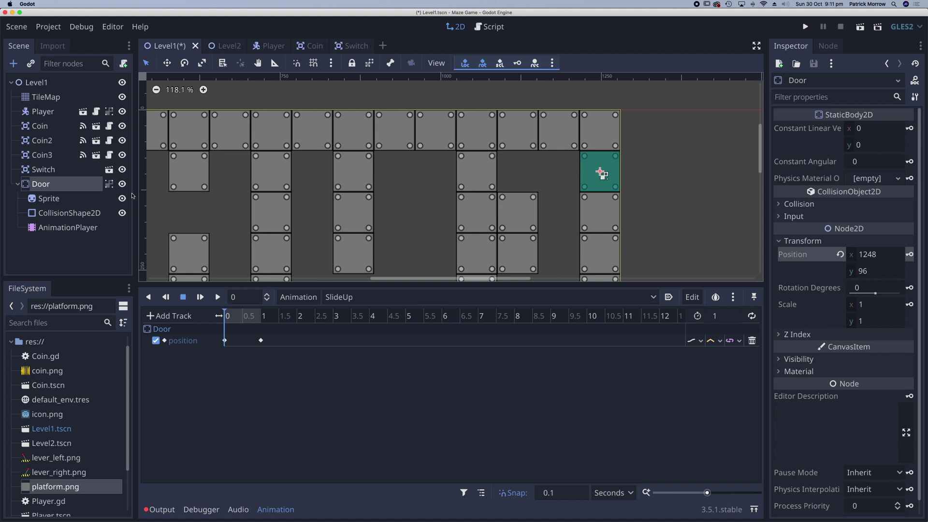
Move the Door above TileMap in the scene tree, then preview SlideUp by scrubbing the timeline and collapse the animation editor
drag(28, 187, 40, 90)
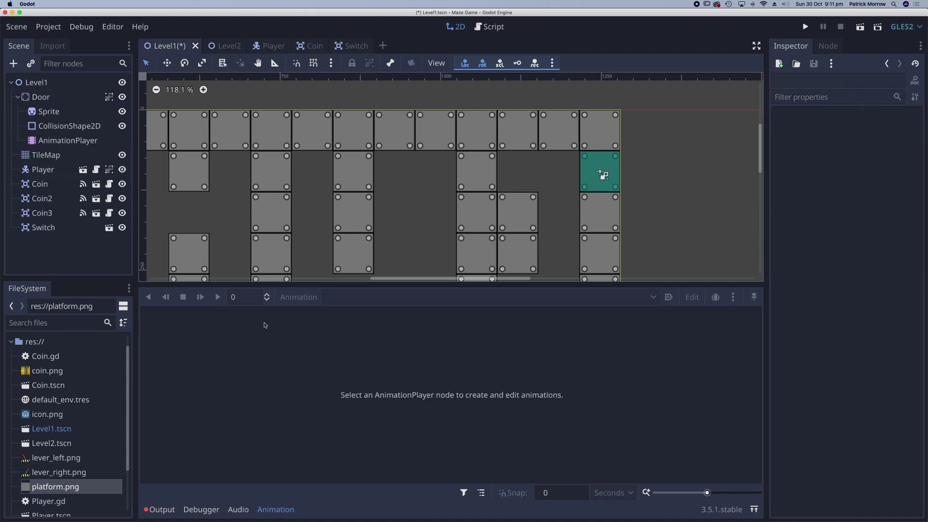
click(53, 141)
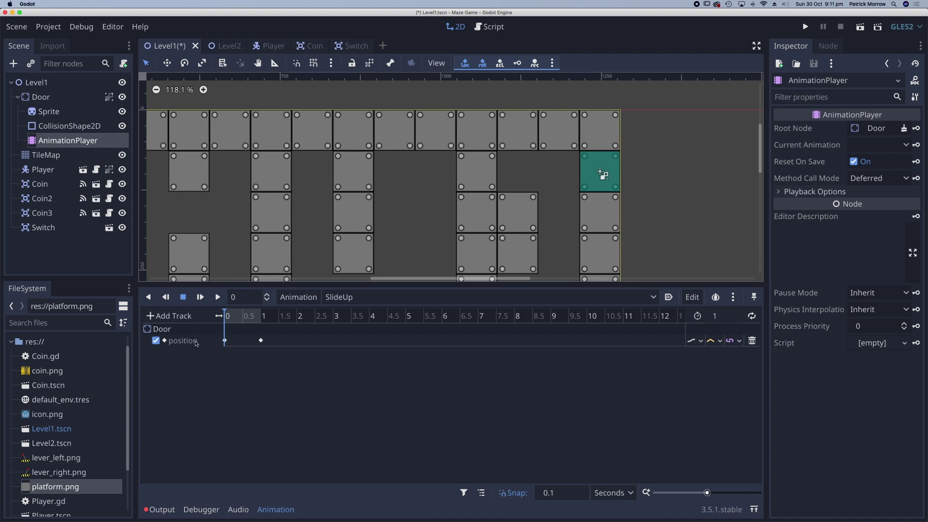
mouse_move(227, 312)
mouse_down()
mouse_move(262, 313)
mouse_move(223, 313)
mouse_up()
scroll(461, 245, down, 2)
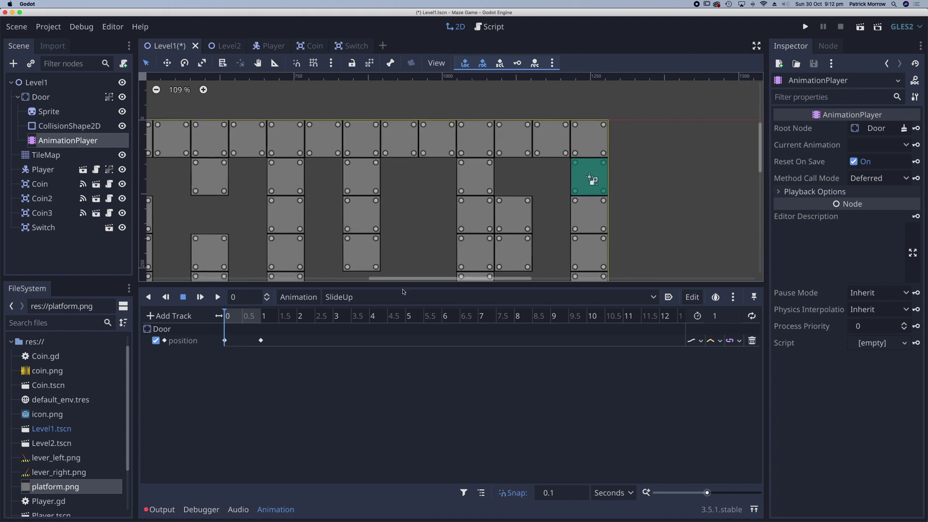
click(275, 510)
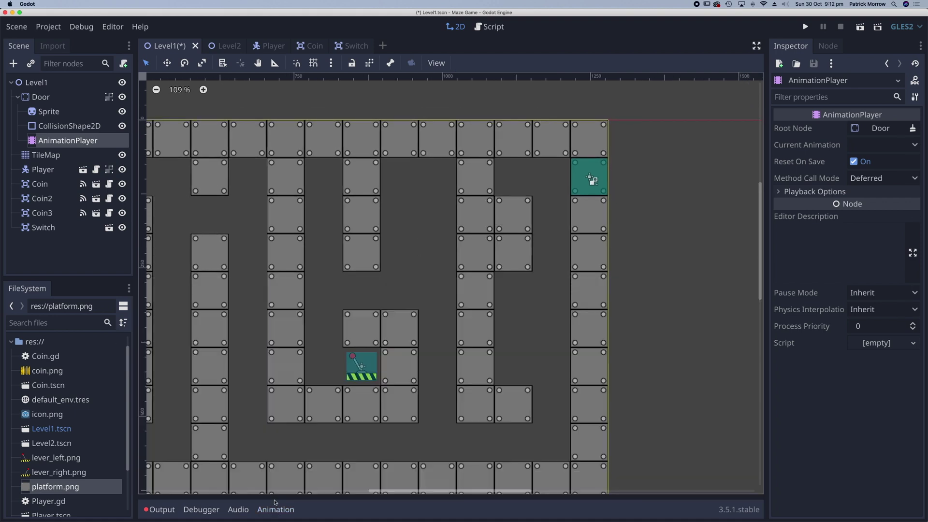